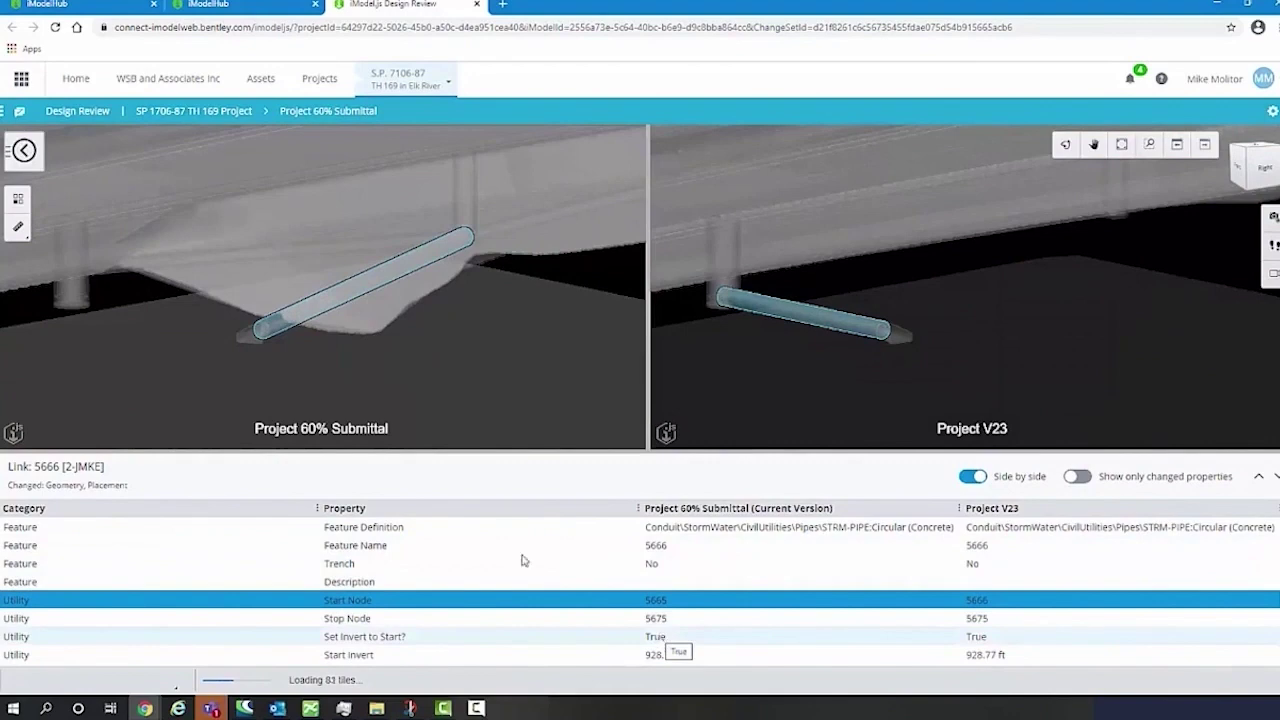
Open the version comparison for storm pipe link 5666 between 60% Submittal and V23.
left_click(21, 155)
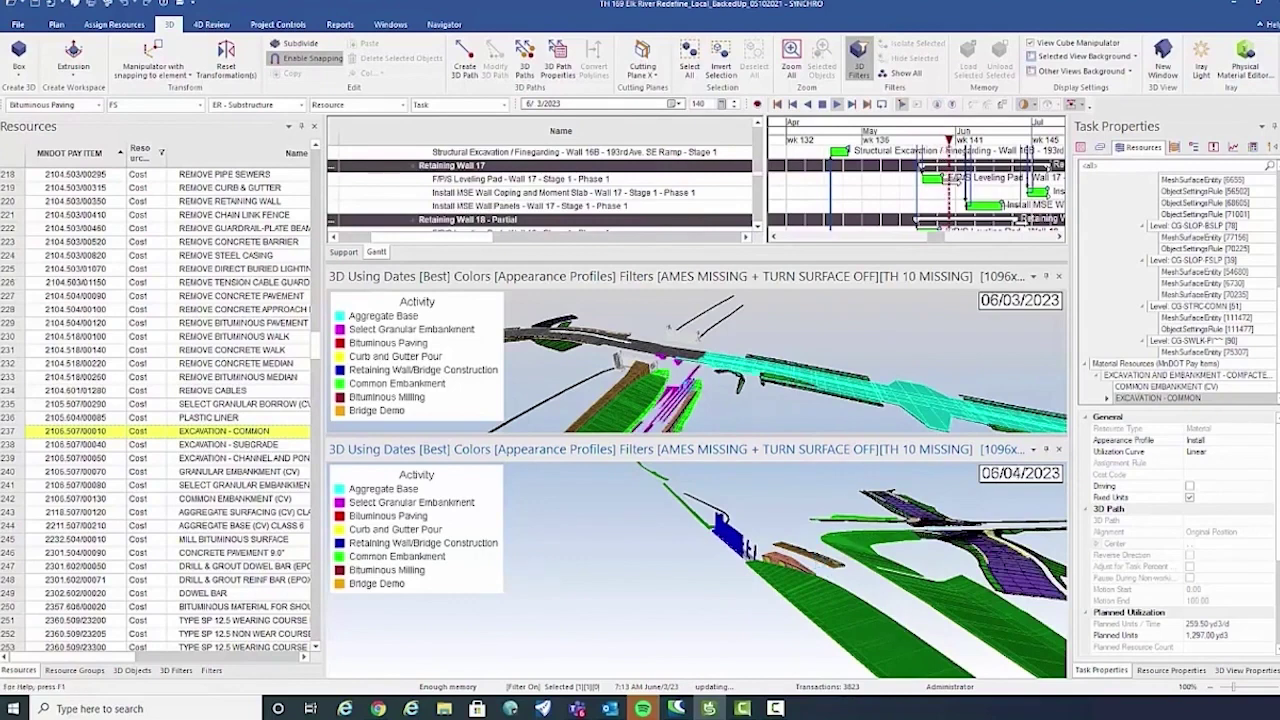
Orbit the upper view around the interchange and the lower view down the road during playback.
middle_click_drag(731, 356, 461, 423)
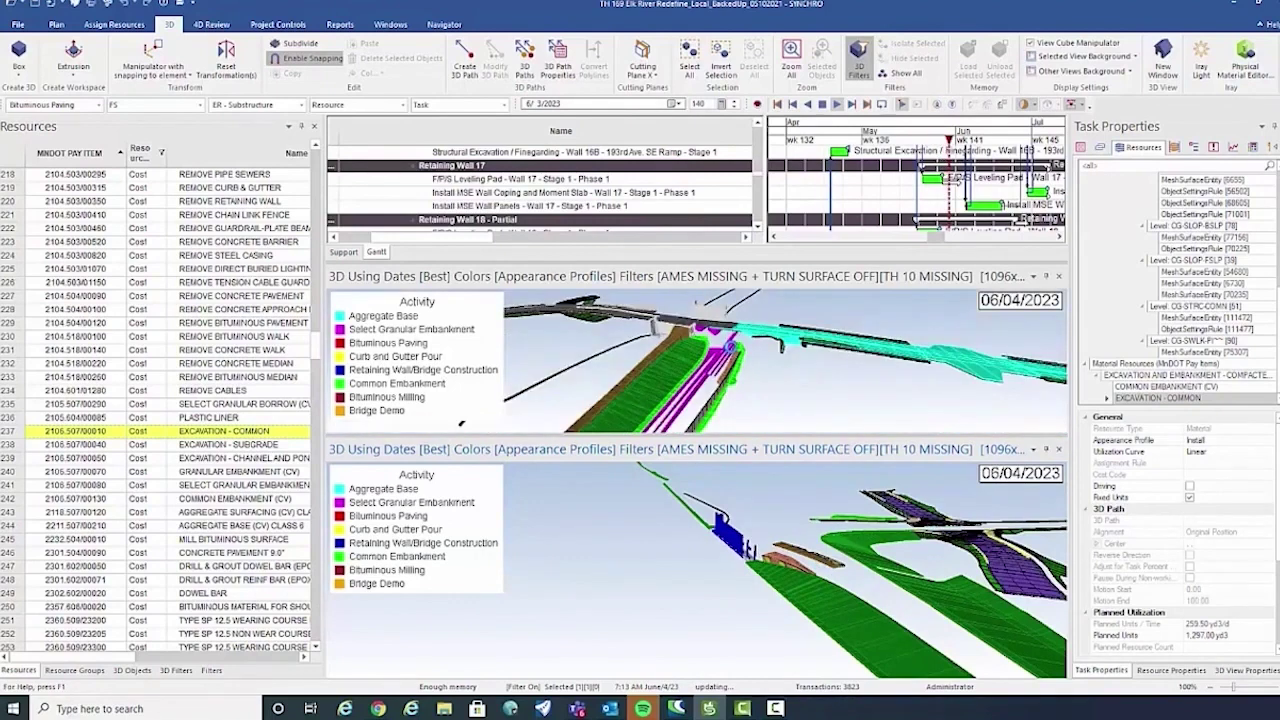
middle_click_drag(773, 412, 754, 379)
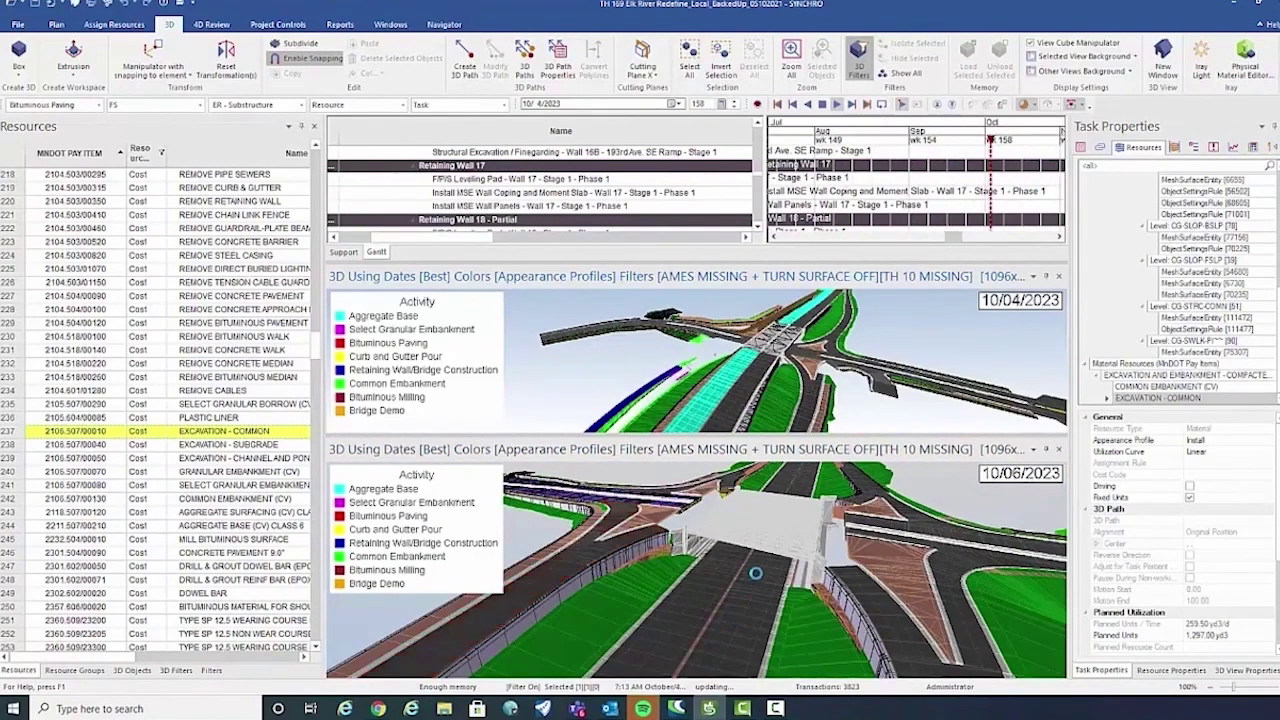
middle_click_drag(768, 571, 755, 533)
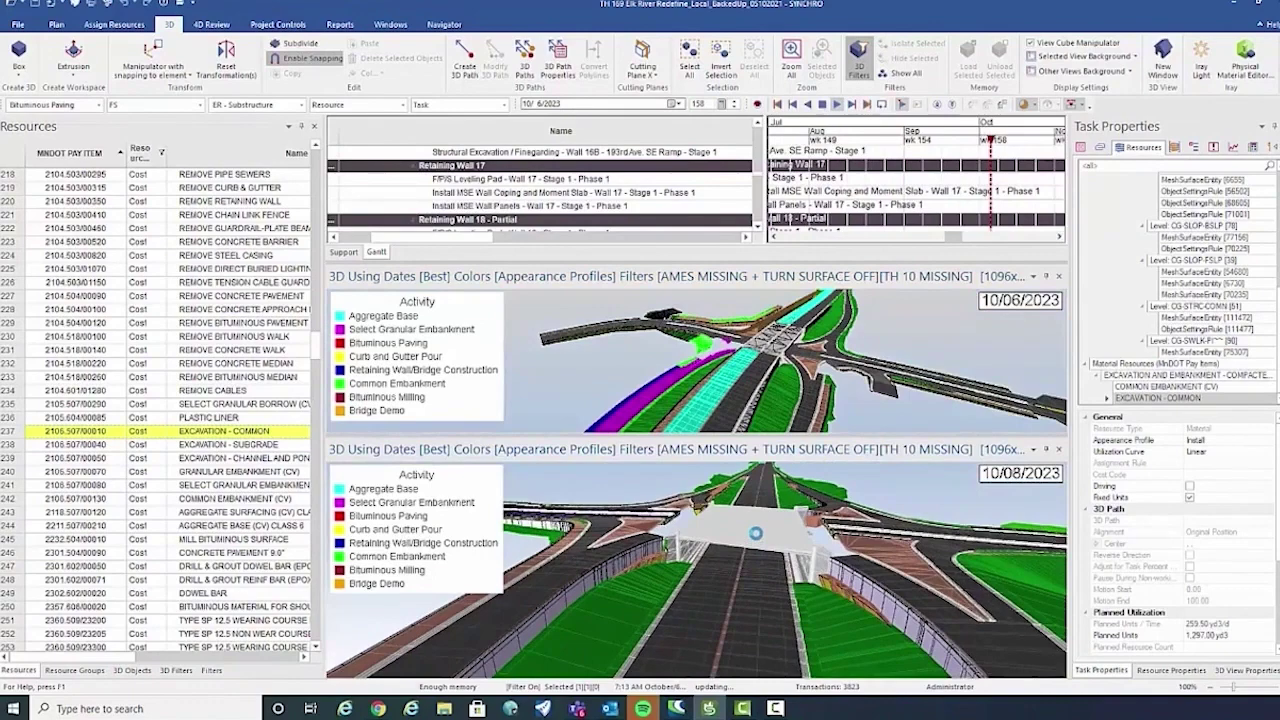
scroll(756, 511, "up", 2)
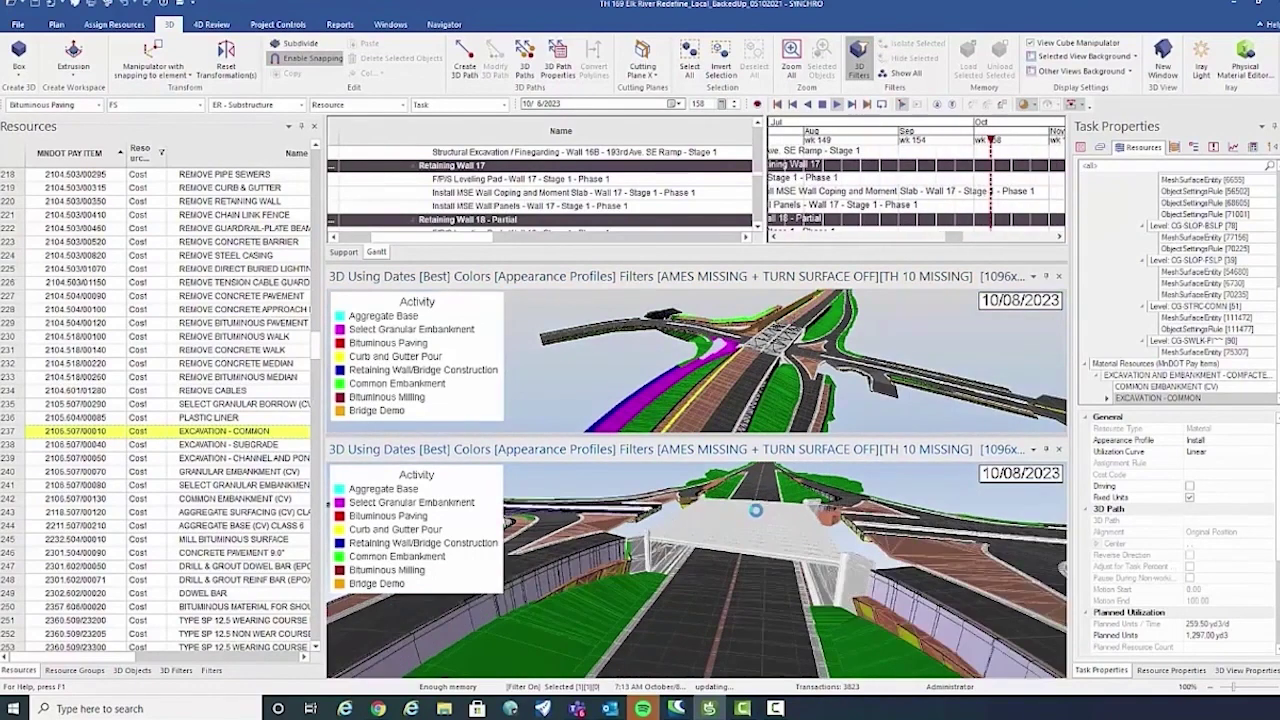